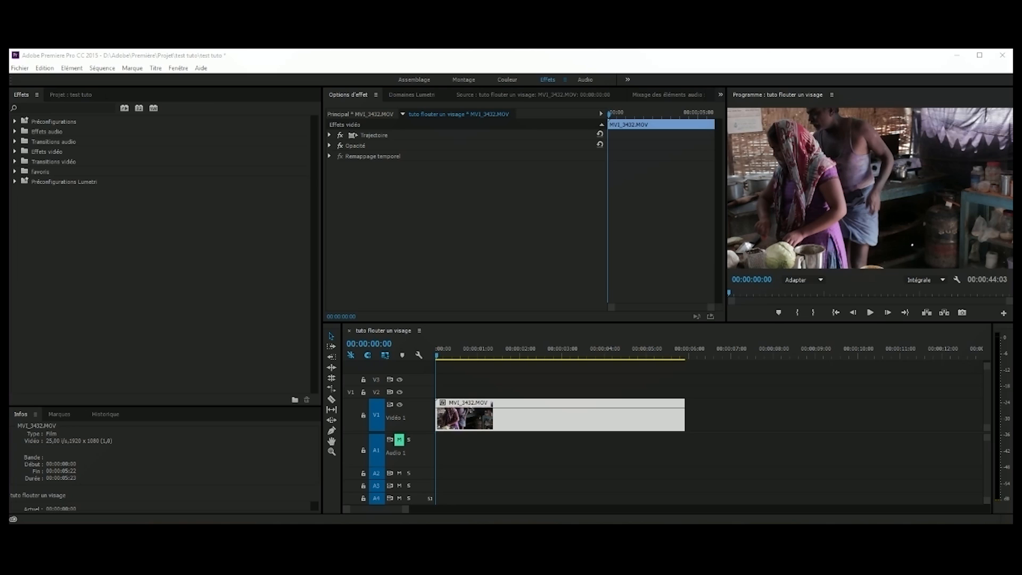
Step: Play through the MVI_3432.MOV clip to review the footage and return the playhead to the start
click(547, 423)
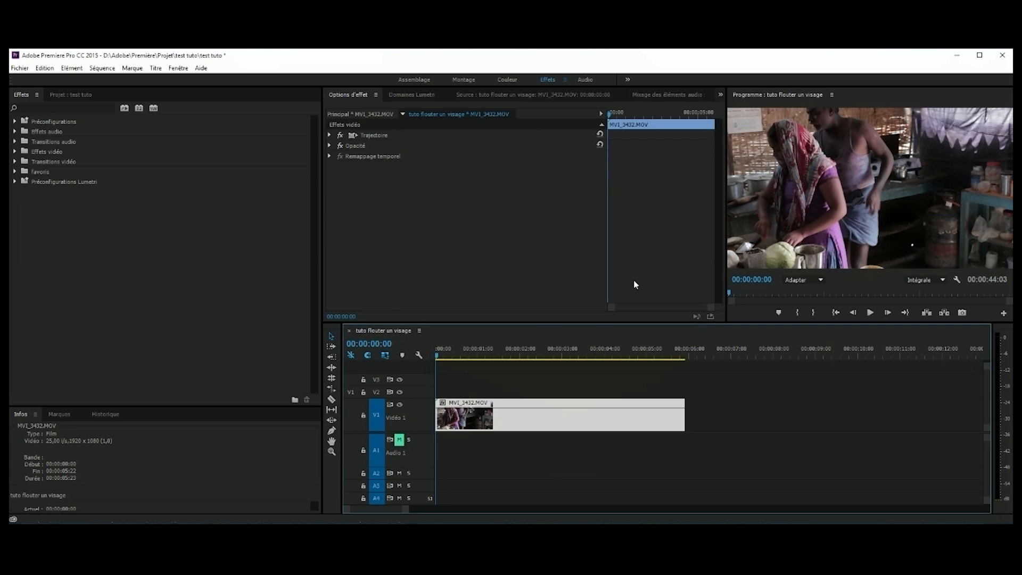
key(space)
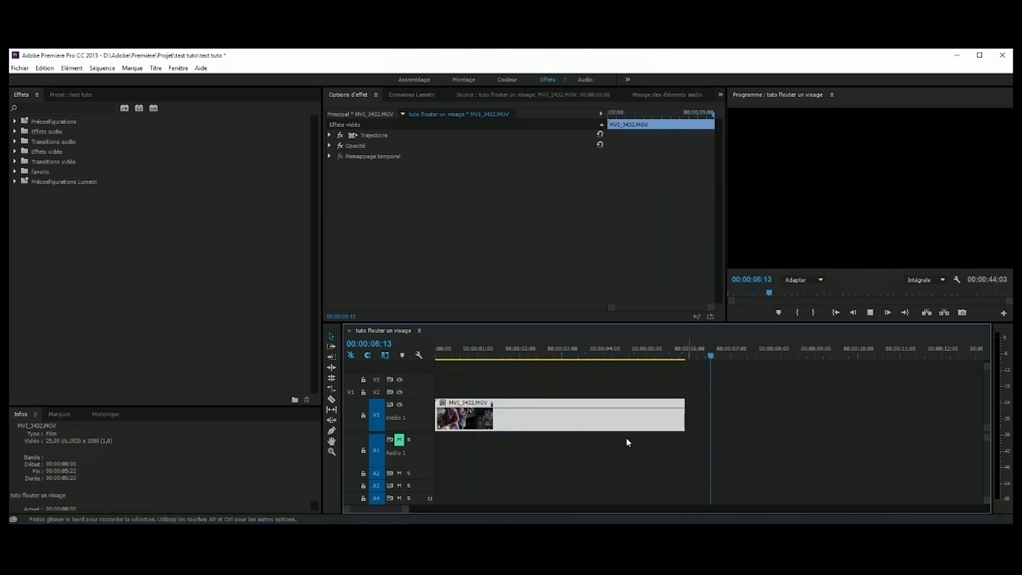
click(576, 354)
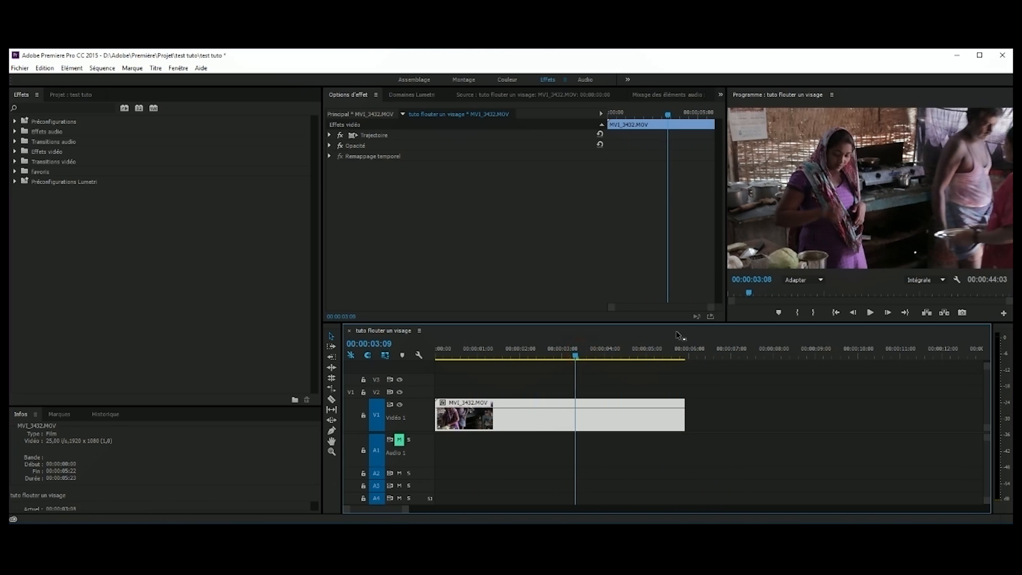
drag(571, 354, 436, 362)
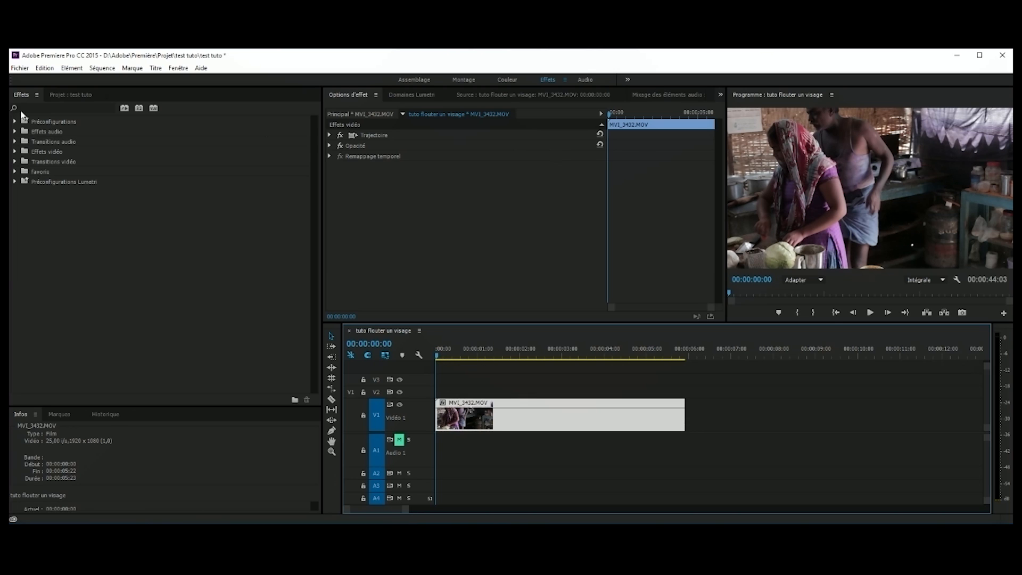
Step: Find the "flou" effects, apply Flou gaussien to the MVI_3432.MOV clip, and add an elliptical mask to it
click(30, 107)
text(flou)
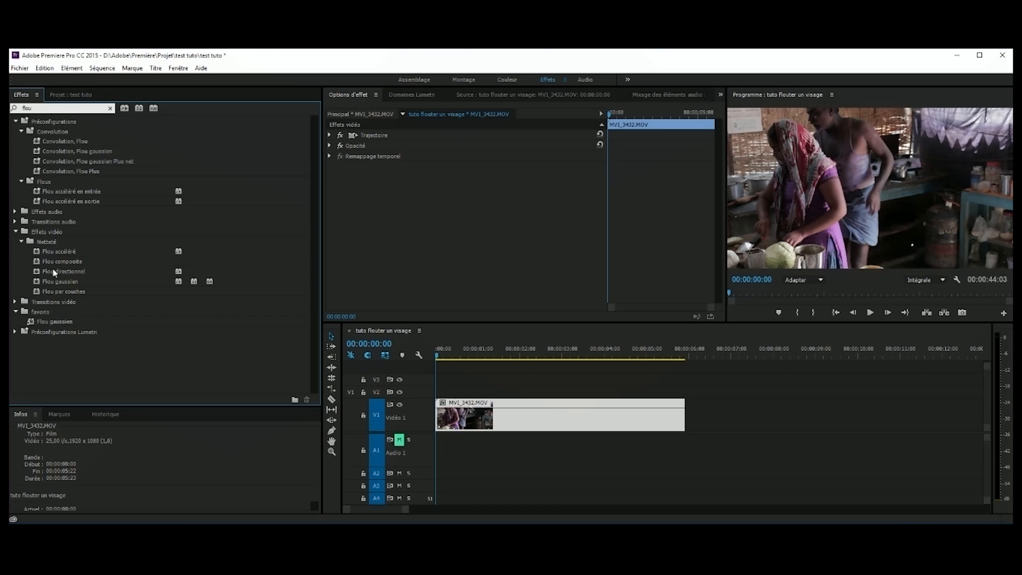
click(59, 282)
drag(59, 280, 492, 425)
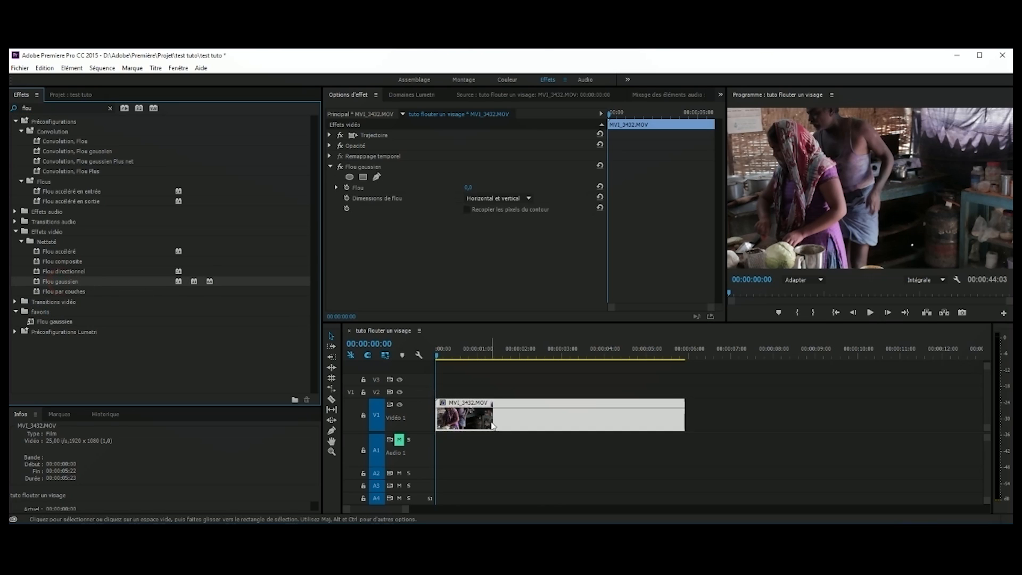
click(350, 179)
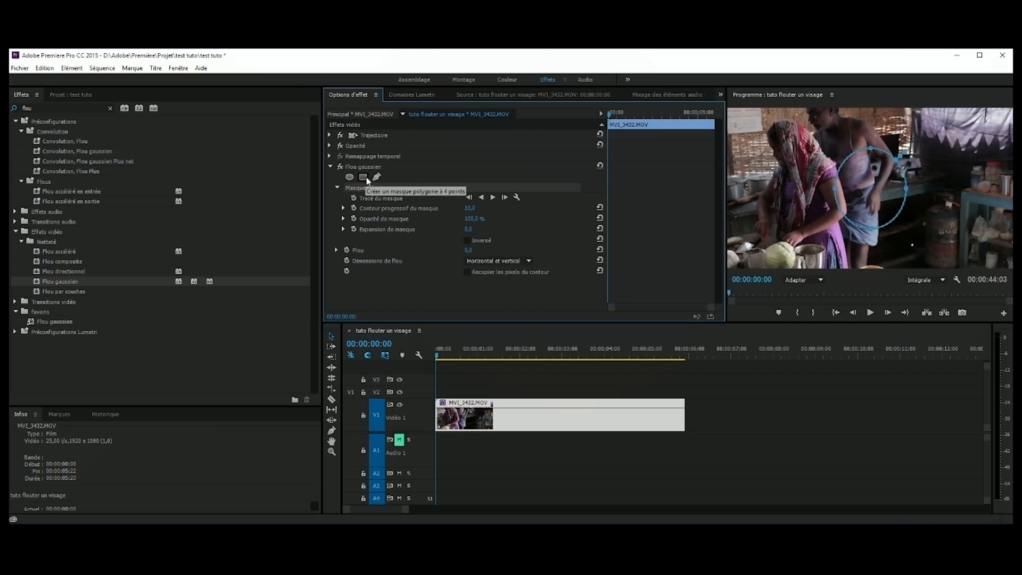
click(364, 177)
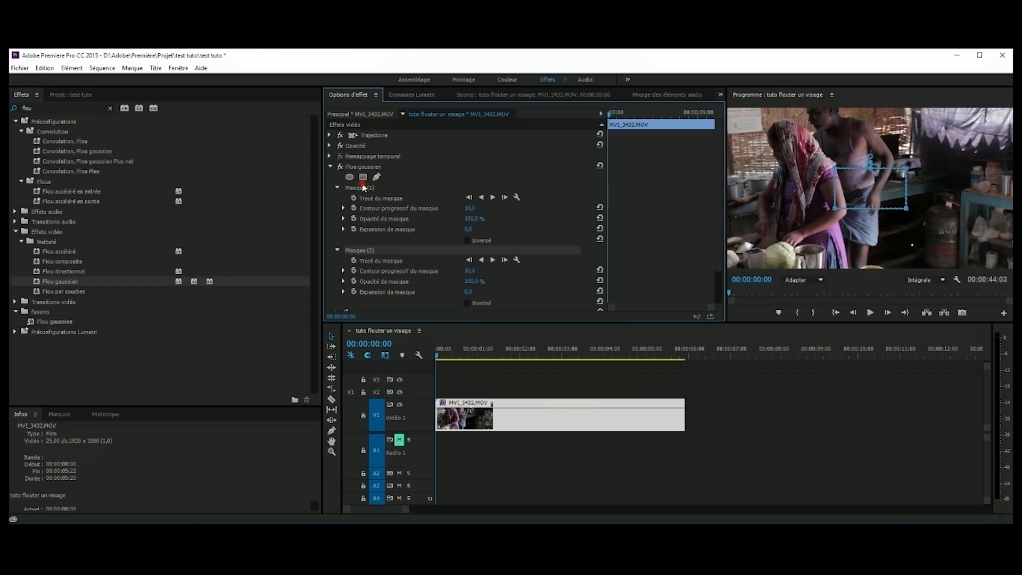
click(366, 187)
click(359, 251)
click(359, 188)
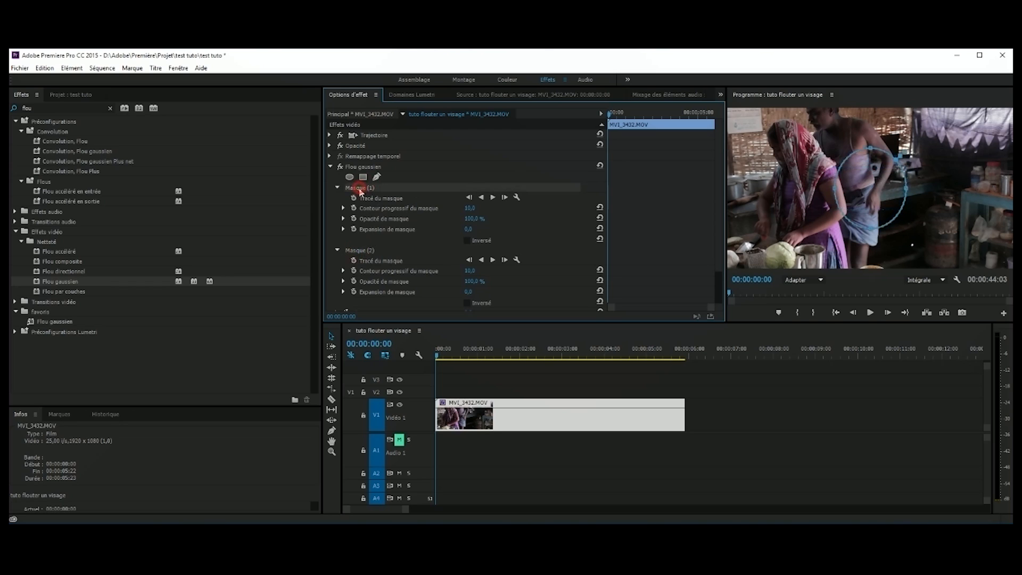
click(360, 252)
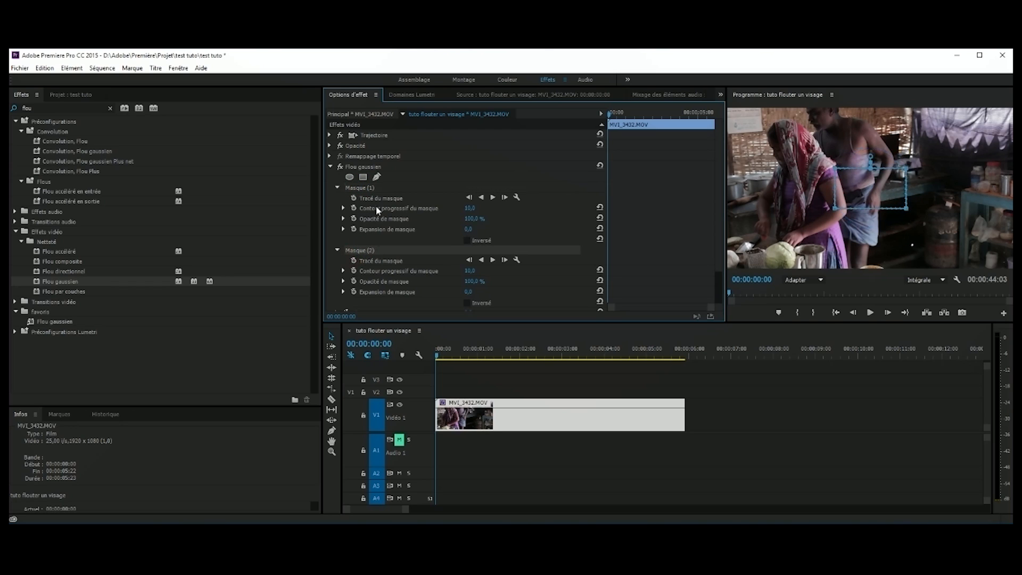
drag(857, 198, 773, 226)
drag(852, 190, 903, 243)
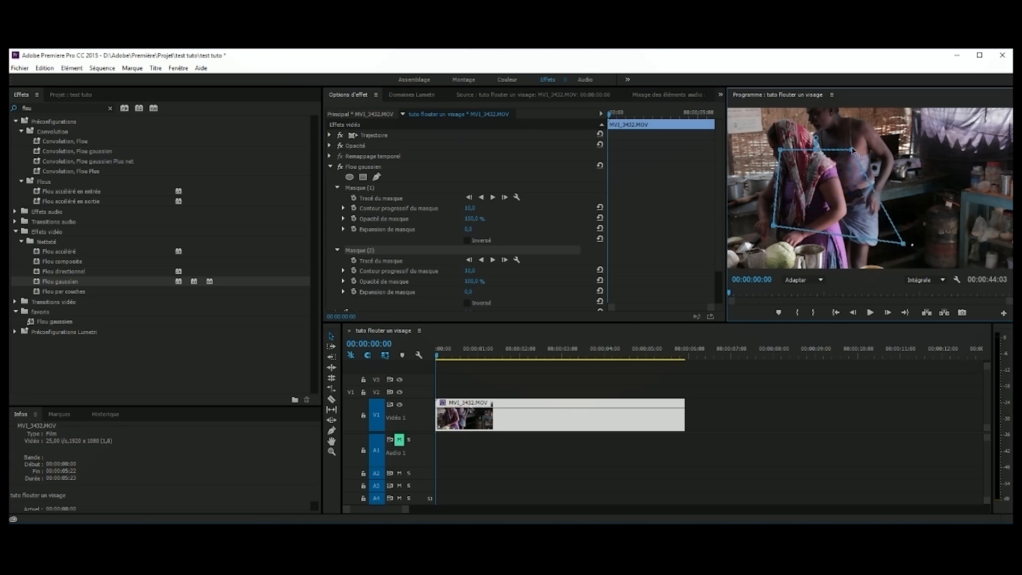
drag(852, 150, 913, 144)
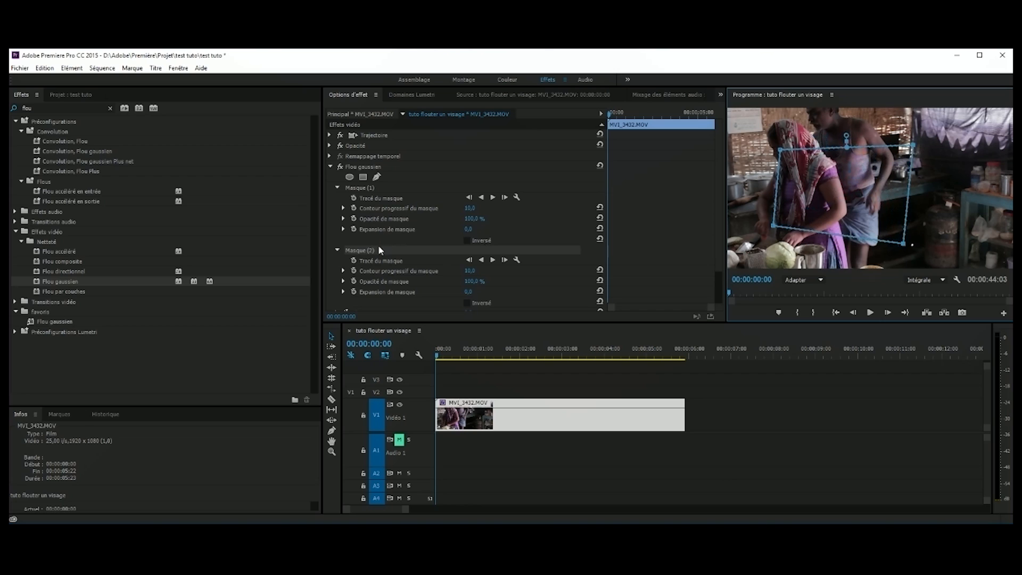
click(356, 250)
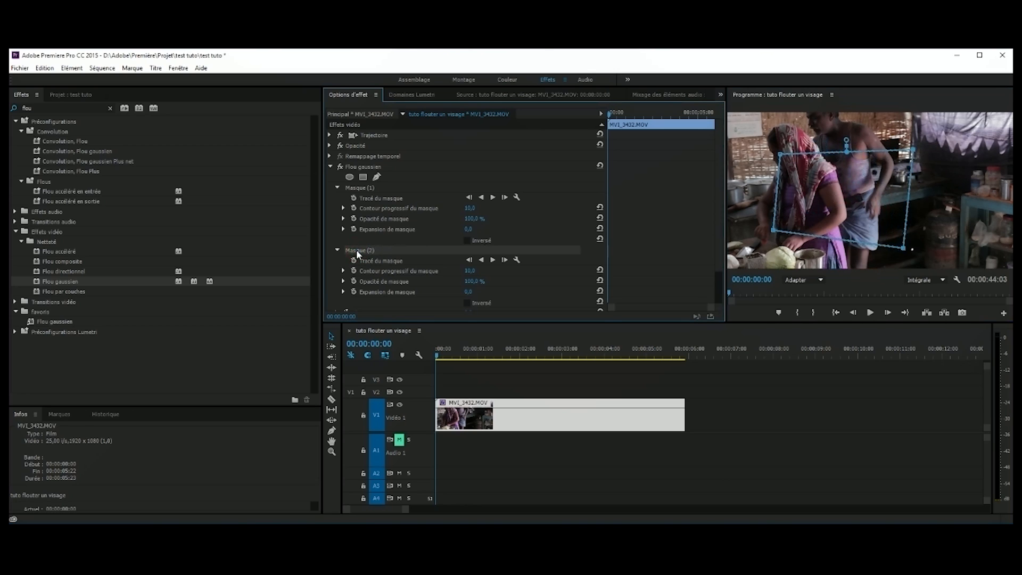
key(Delete)
Step: Rename the blur effect's elliptical mask to "visage"
click(360, 191)
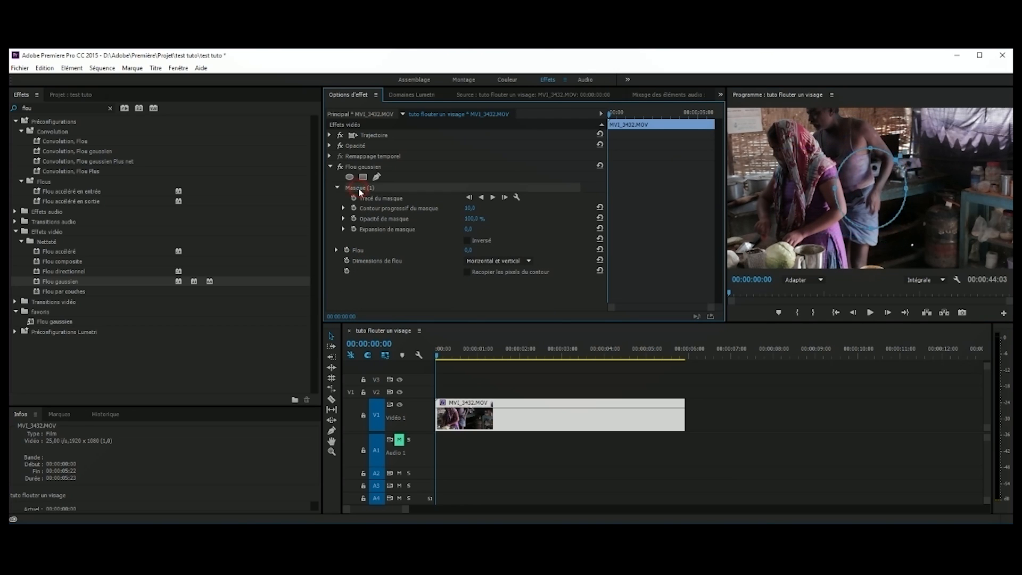
right_click(360, 191)
click(388, 196)
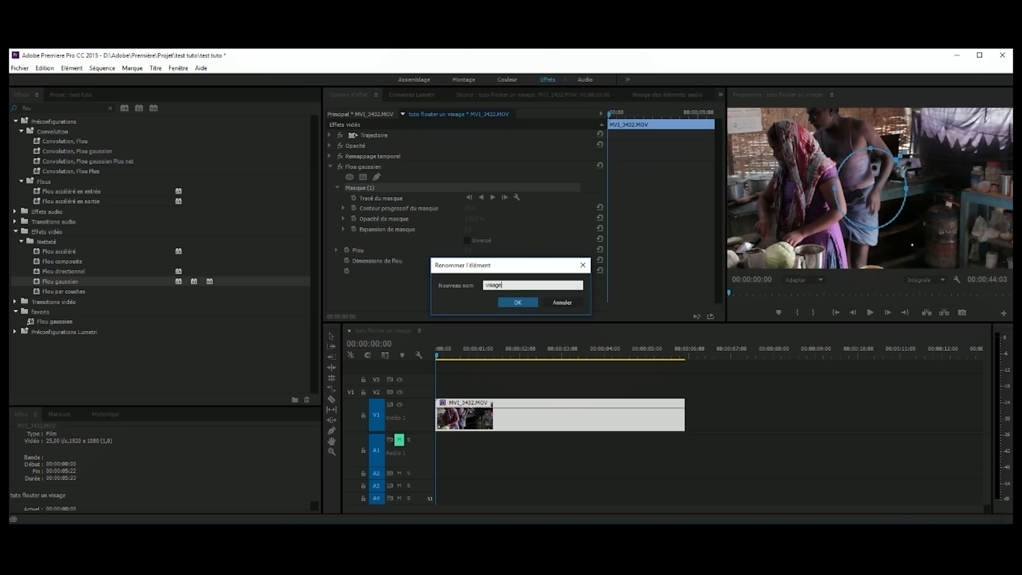
key(Return)
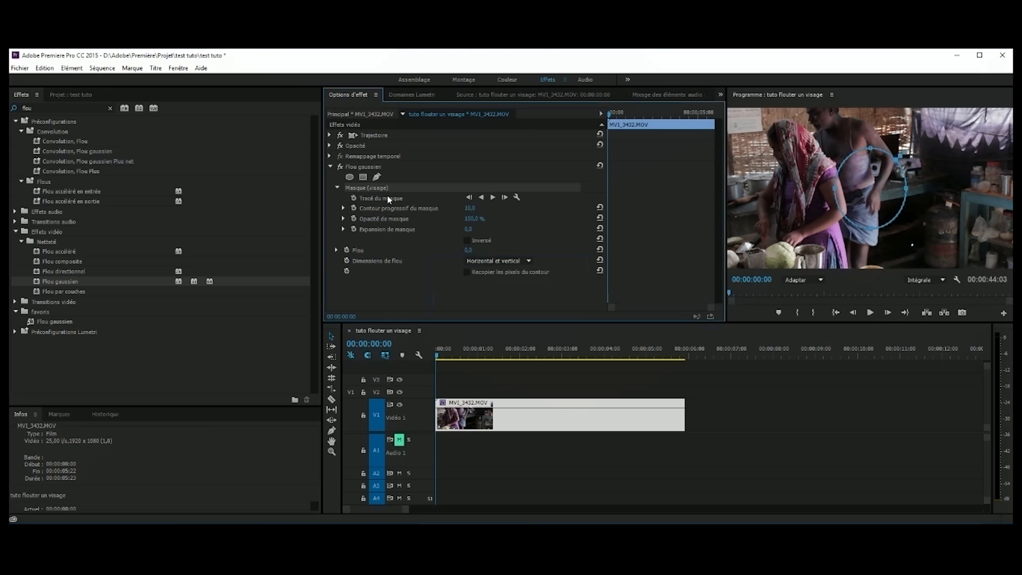
Step: Fit the visage mask closely around the head of the woman in the foreground and track it forward through the clip
drag(848, 190, 761, 151)
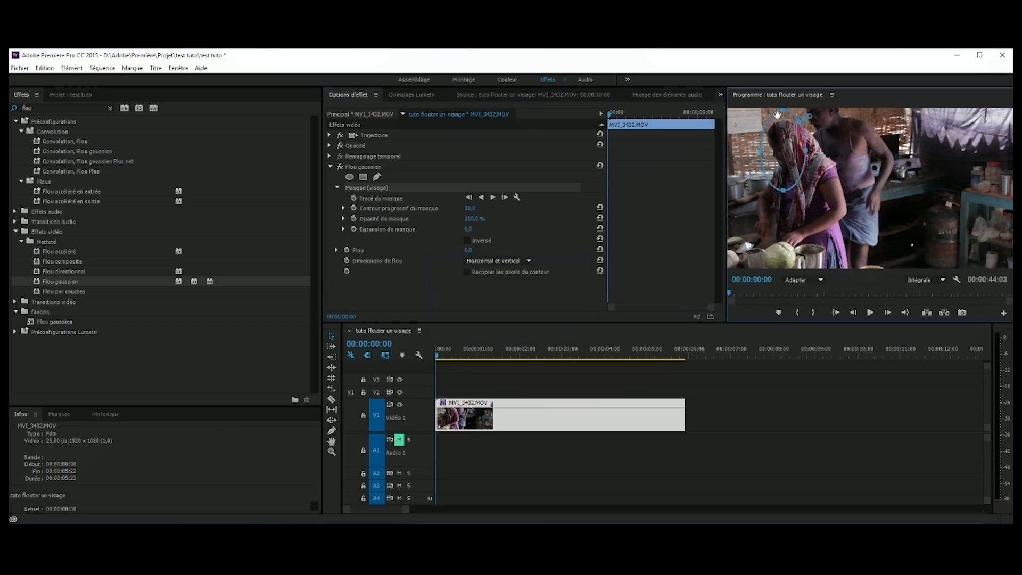
drag(784, 111, 791, 144)
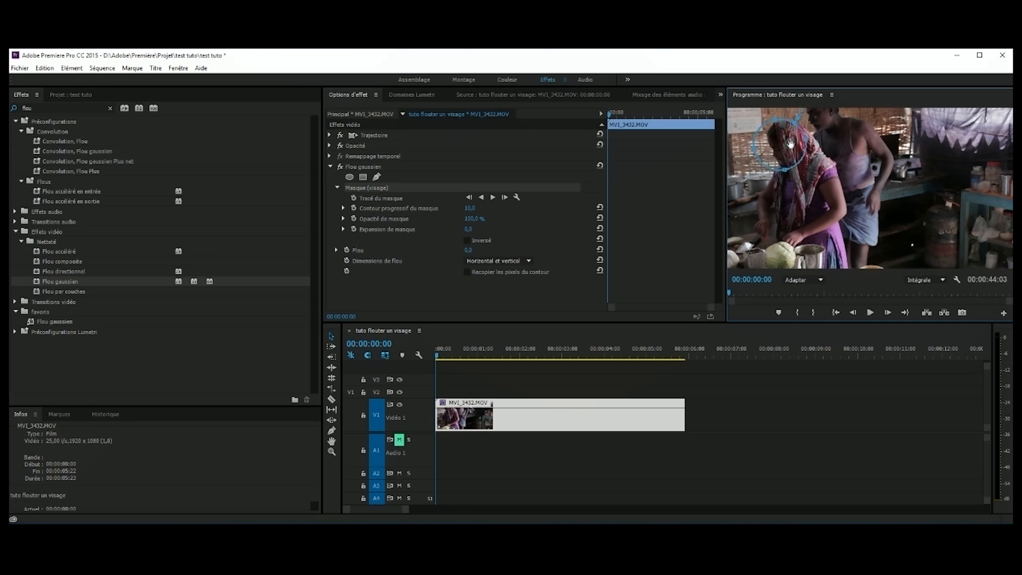
click(493, 201)
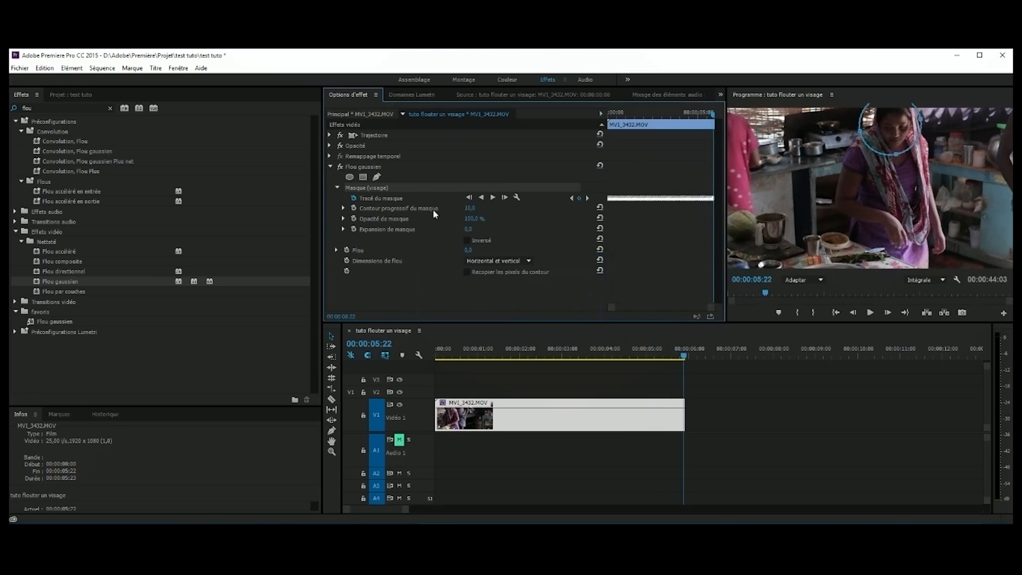
Step: Raise the Gaussian blur amount to about 62 and feather the visage mask's edge to about 80
click(535, 359)
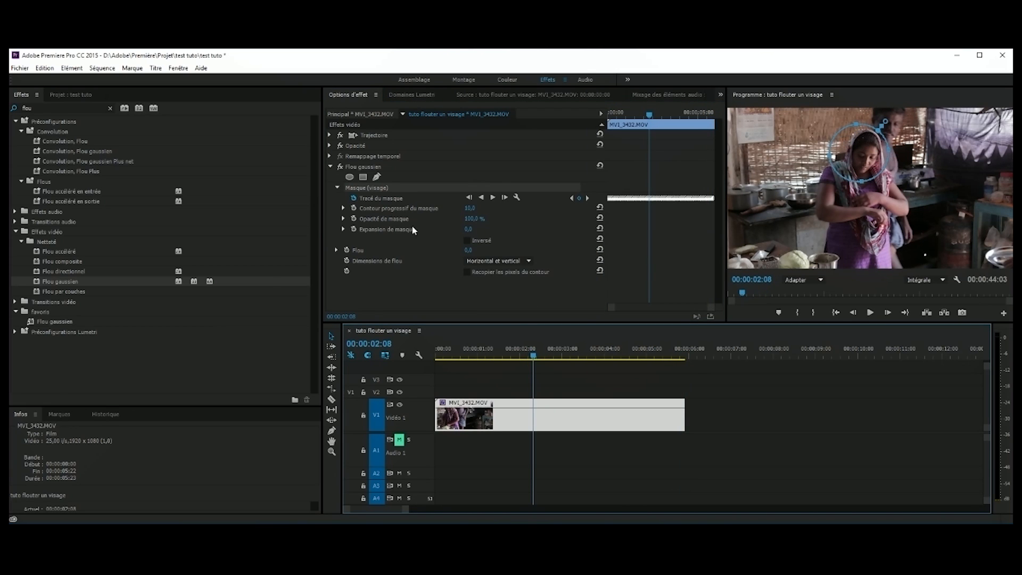
click(467, 251)
text(24)
key(Return)
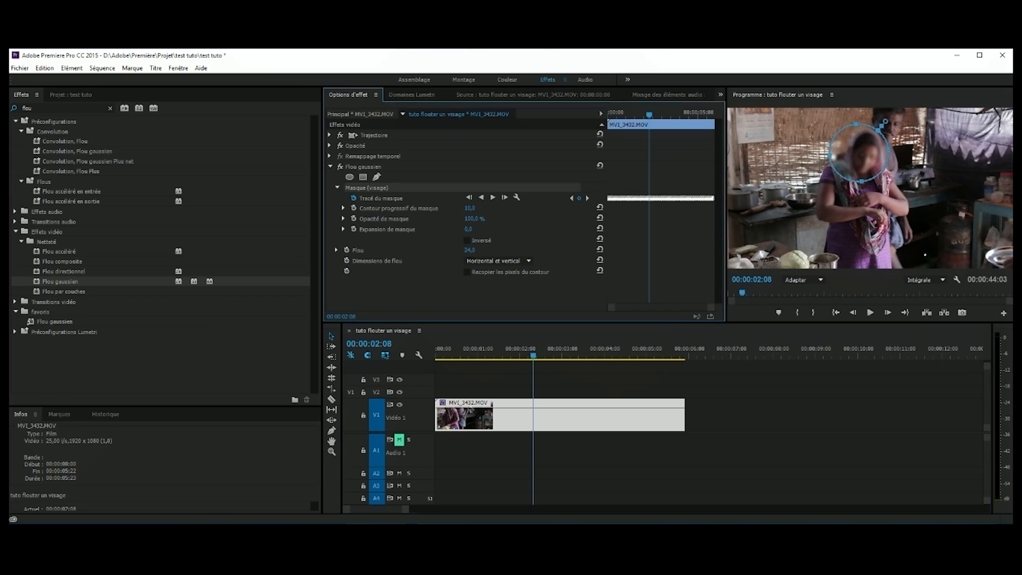
drag(475, 250, 496, 250)
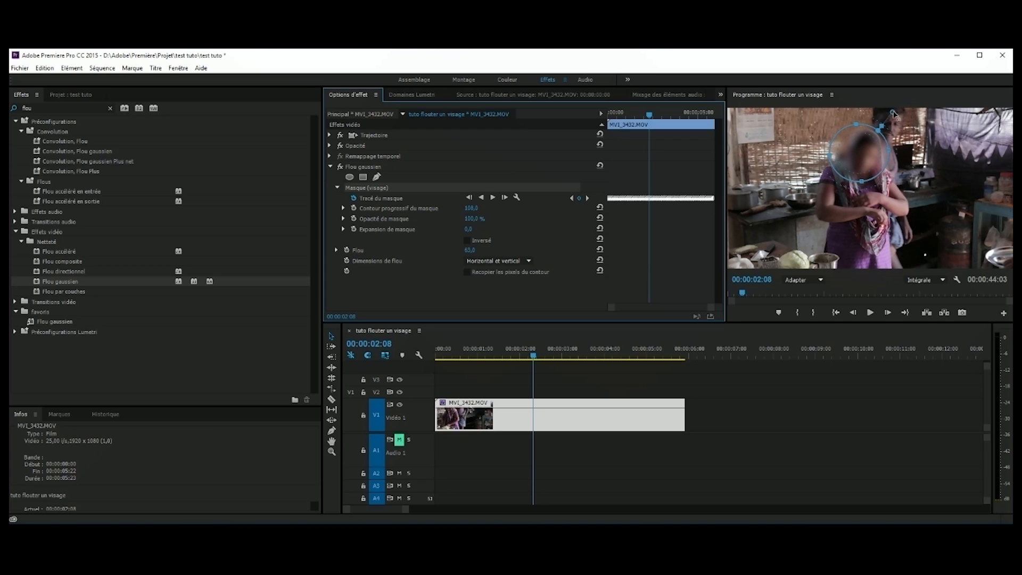
mouse_move(893, 113)
mouse_down()
mouse_move(888, 124)
mouse_move(907, 101)
mouse_move(894, 117)
mouse_up()
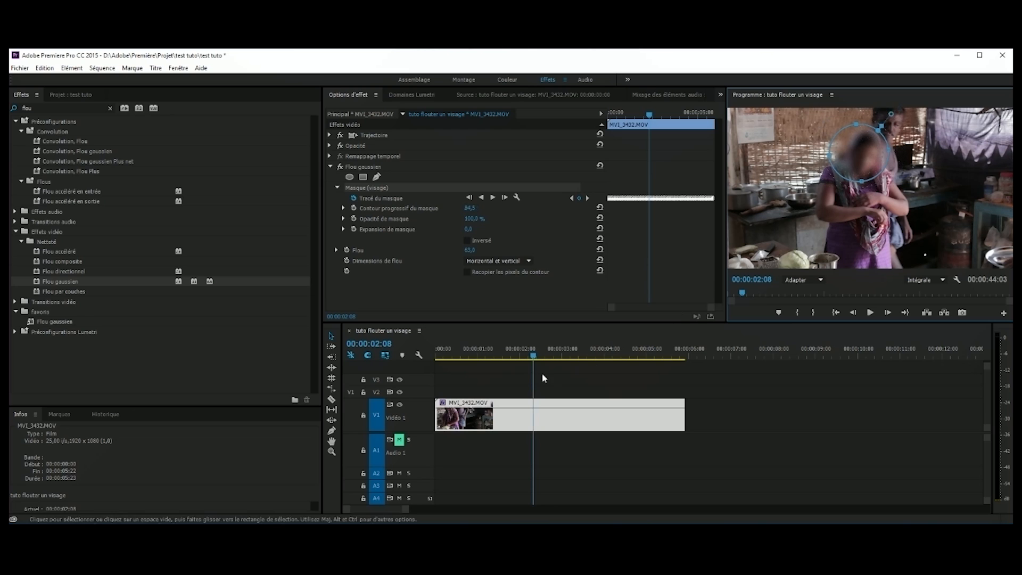
Step: Play the clip from the beginning to check that the blur follows the face
drag(454, 354, 420, 357)
key(space)
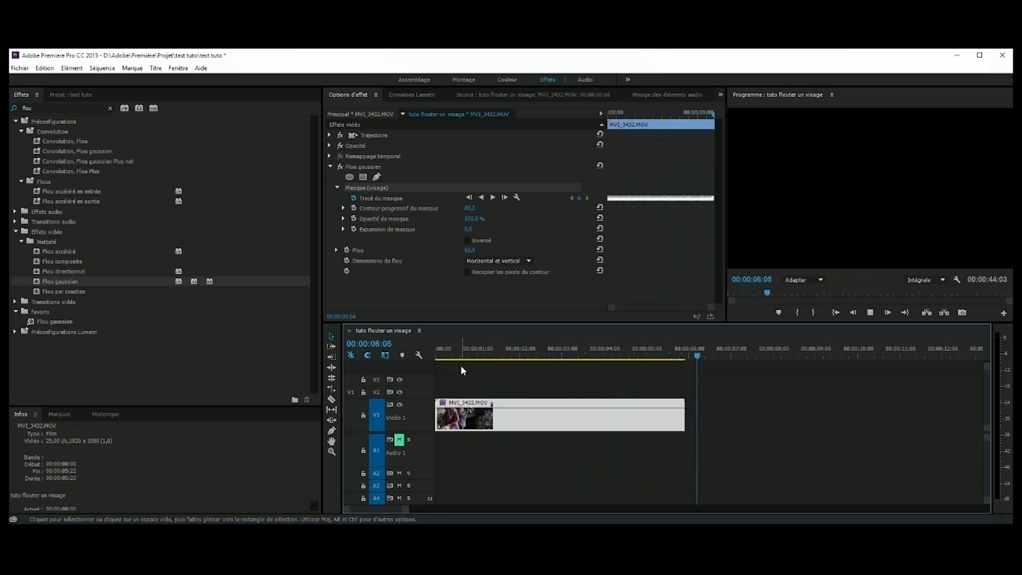
click(440, 356)
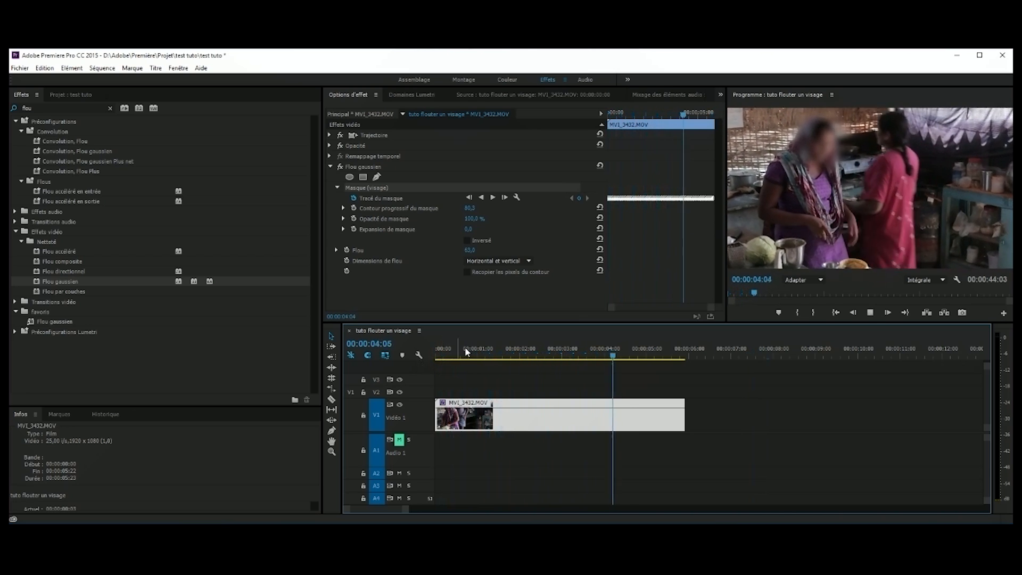
key(space)
Step: Try the Gaussian blur with its dimensions set to Horizontal and to Vertical at 00:00:01:23
click(516, 351)
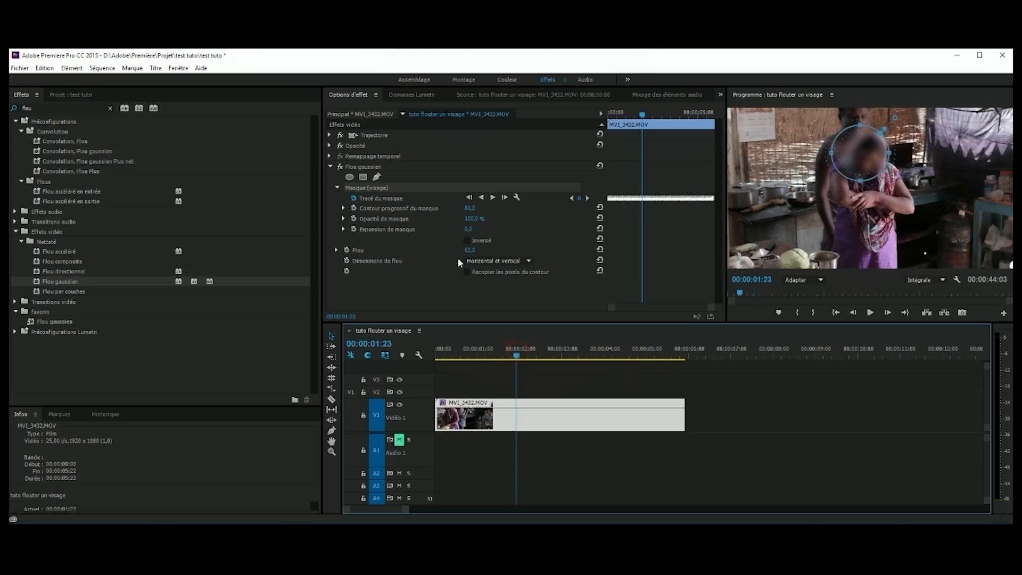
click(488, 261)
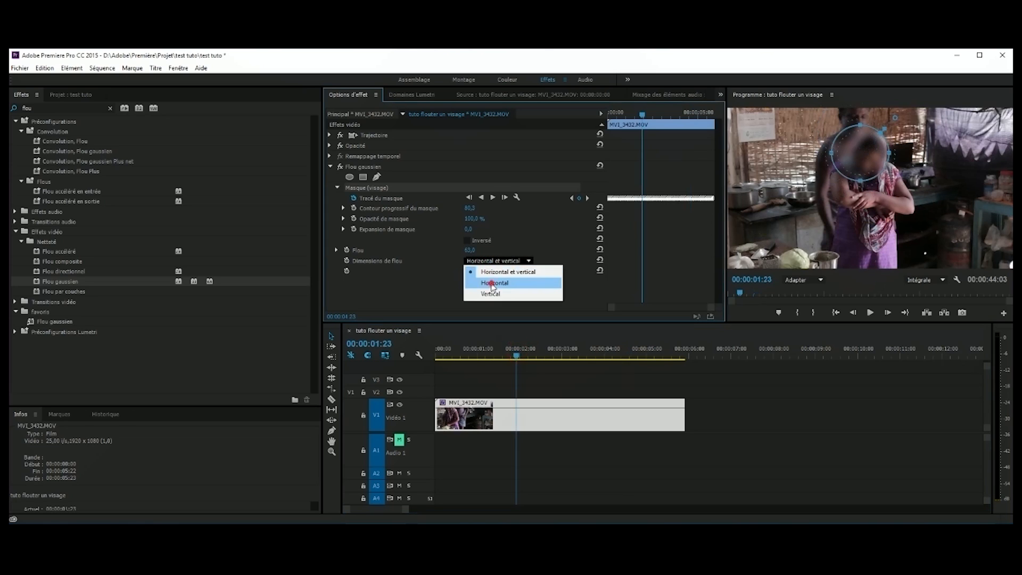
click(493, 284)
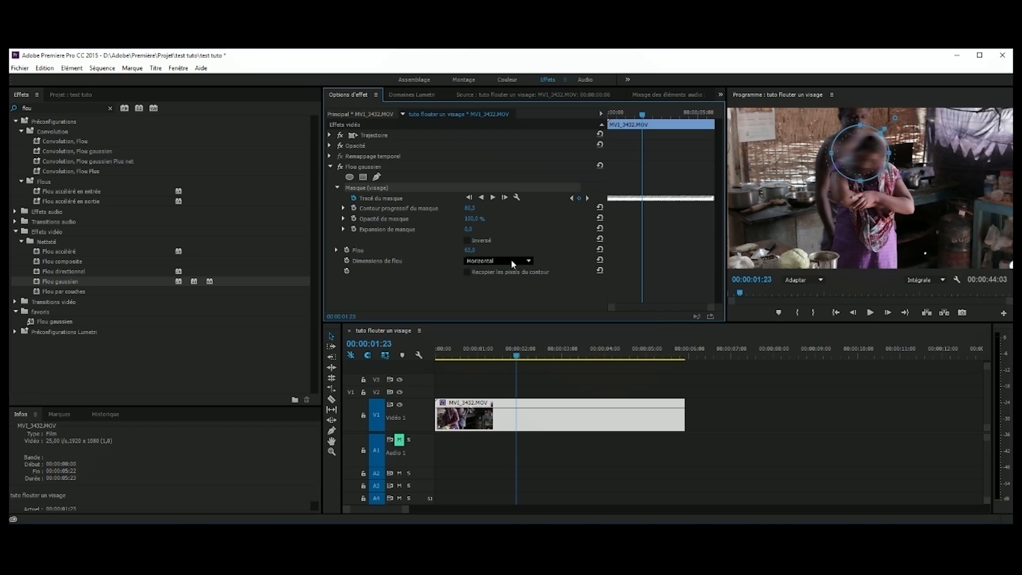
click(512, 264)
click(493, 295)
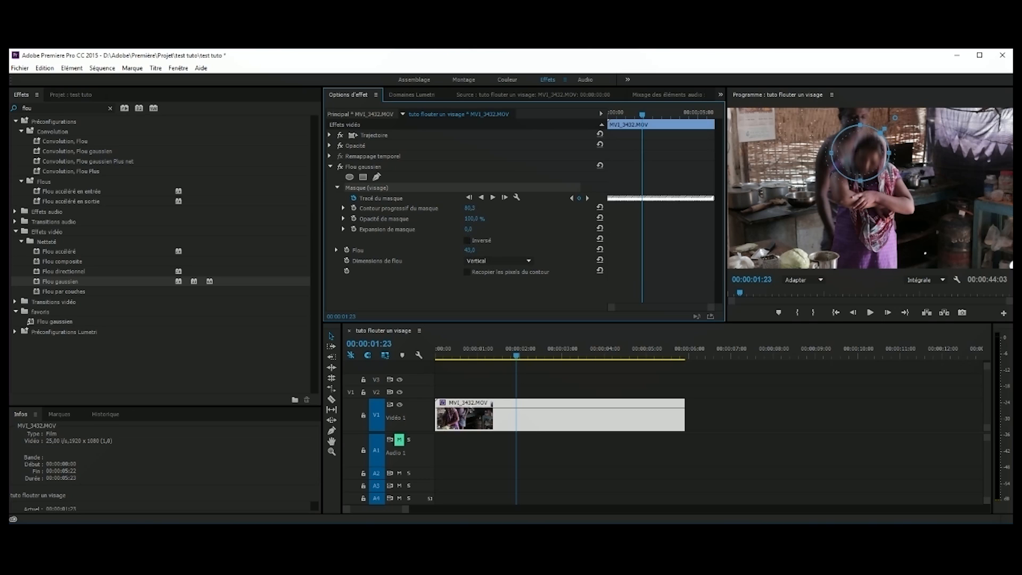
Step: Increase the Gaussian blur amount to 102 and set its dimensions to Horizontal et vertical
mouse_move(469, 251)
mouse_down()
mouse_move(493, 250)
mouse_move(471, 250)
mouse_move(479, 263)
mouse_up()
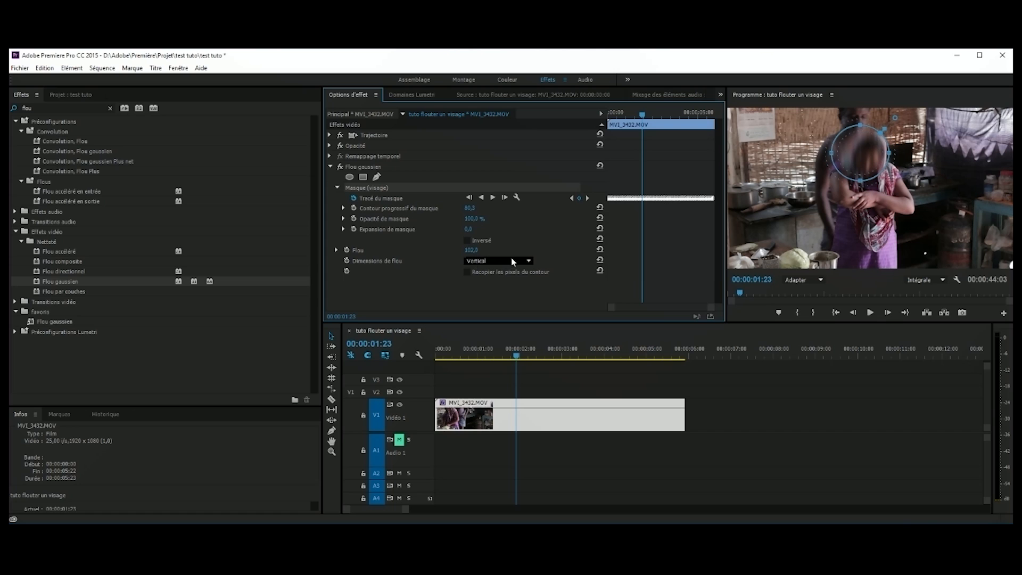
click(493, 260)
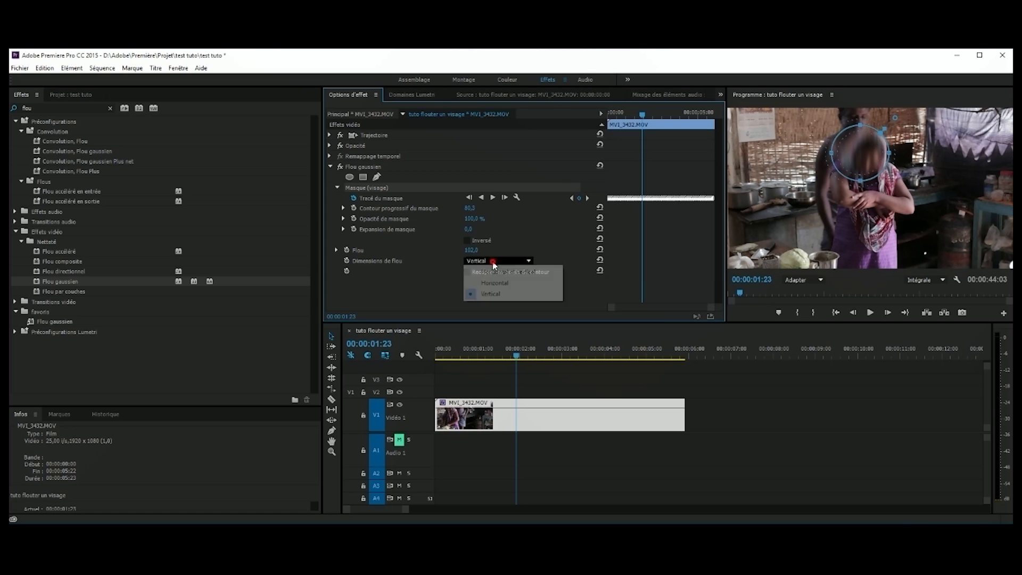
click(493, 271)
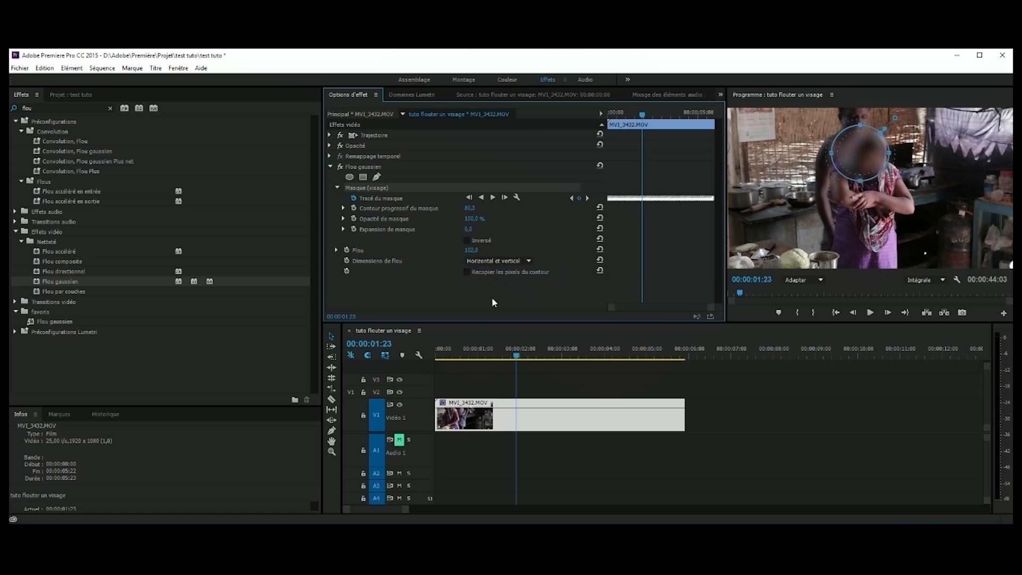
Step: Play back the clip with the stronger blur and return the playhead near the start
click(447, 349)
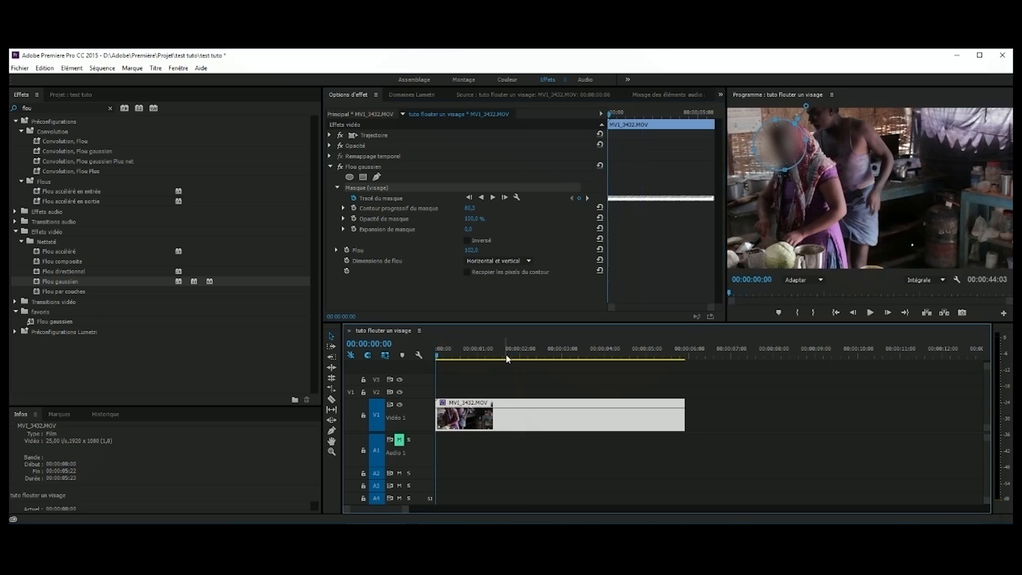
key(space)
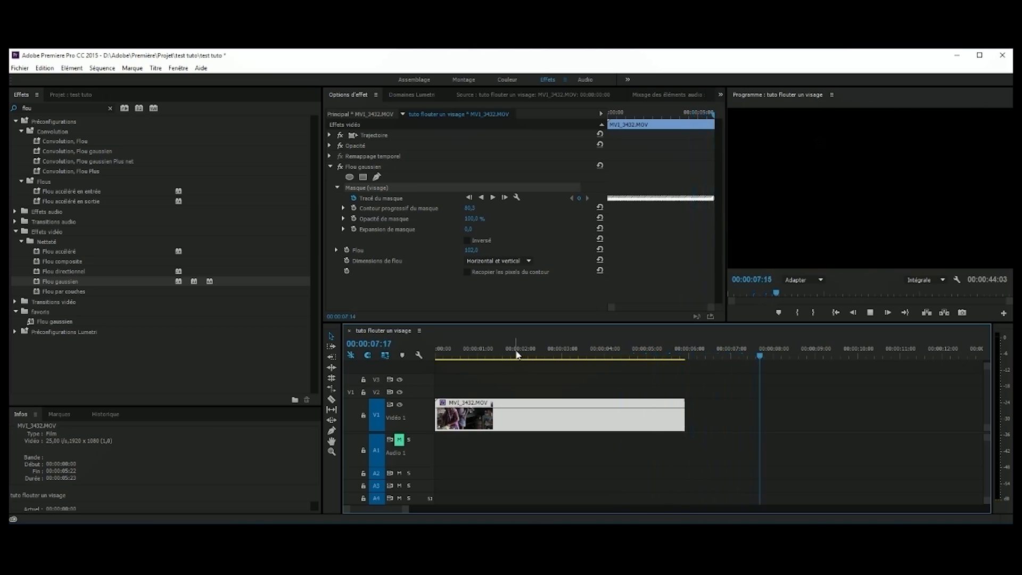
key(space)
click(450, 356)
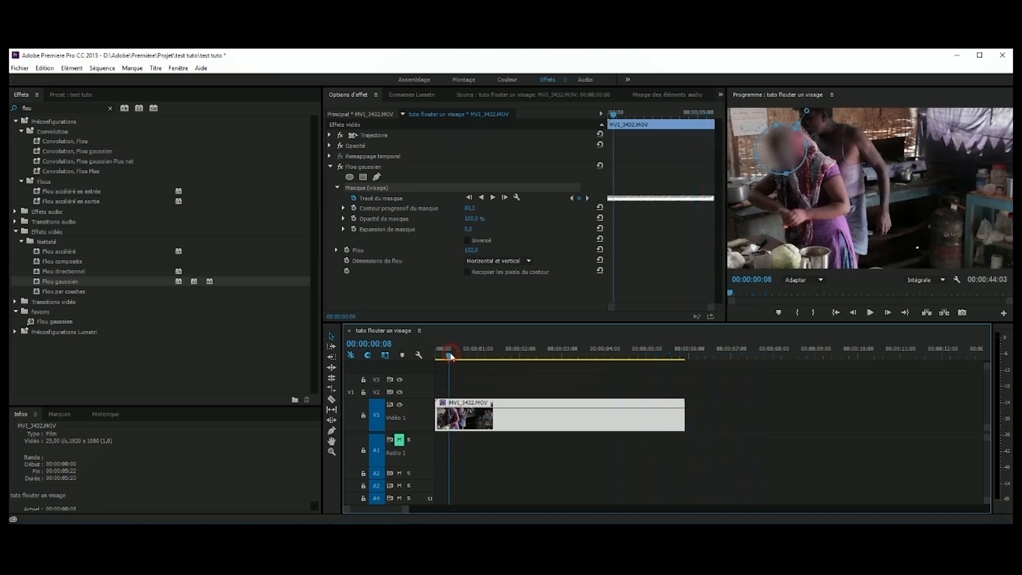